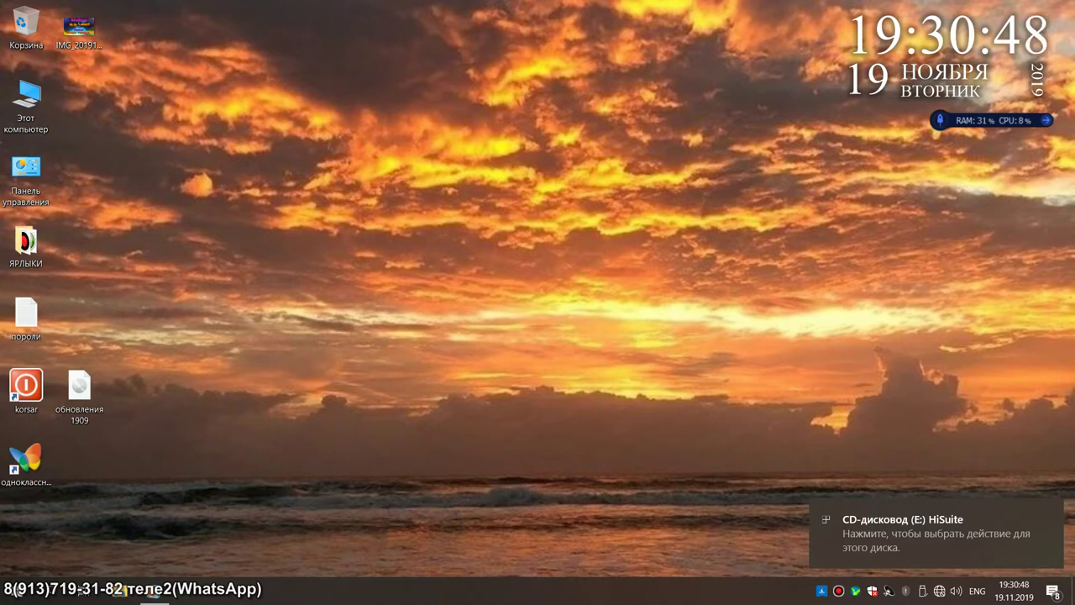
Exit the background program running in the notification area
right_click(838, 591)
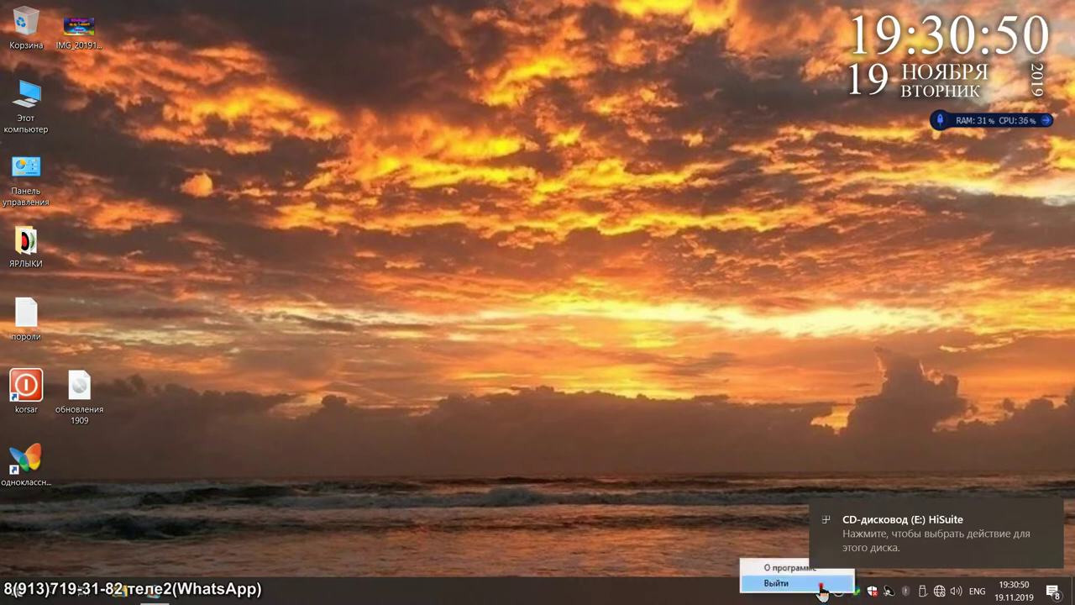
click(819, 584)
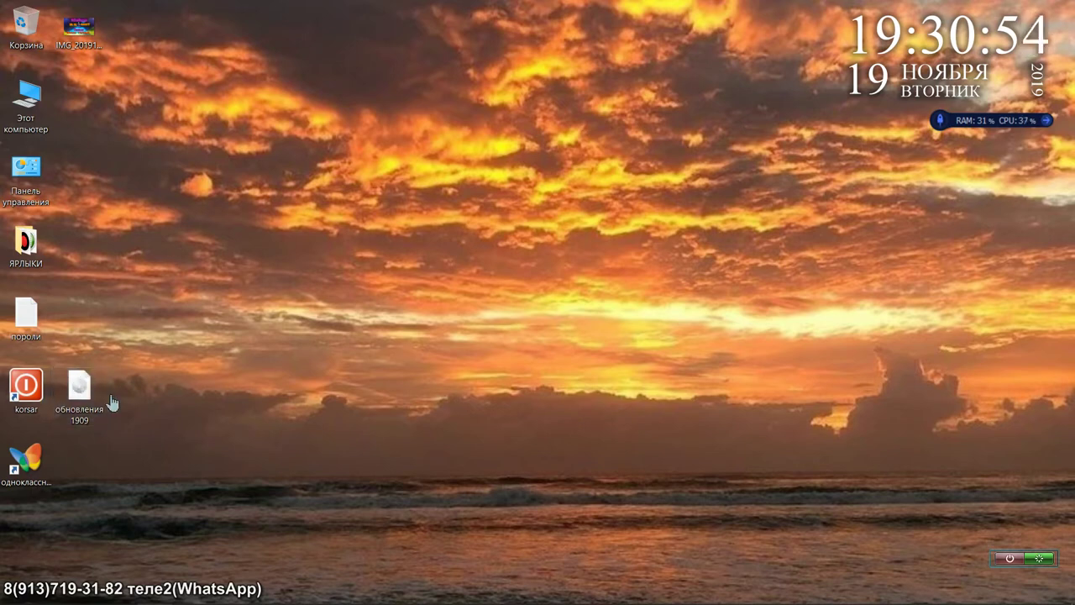
Move the обновления 1909 disc image to the middle of the desktop and open it with Проводник
drag(80, 390, 616, 390)
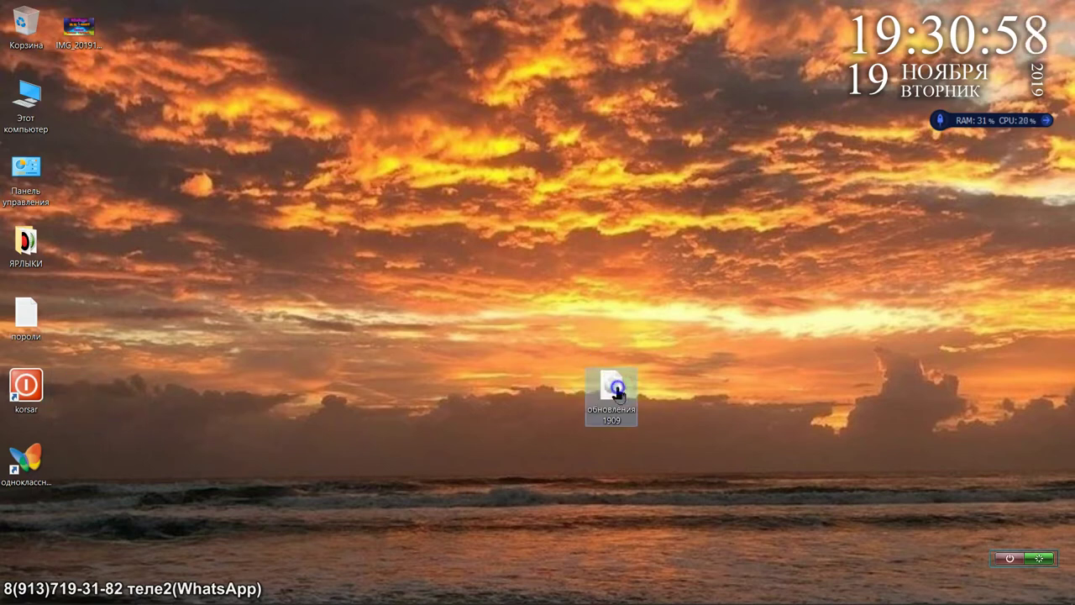
right_click(618, 388)
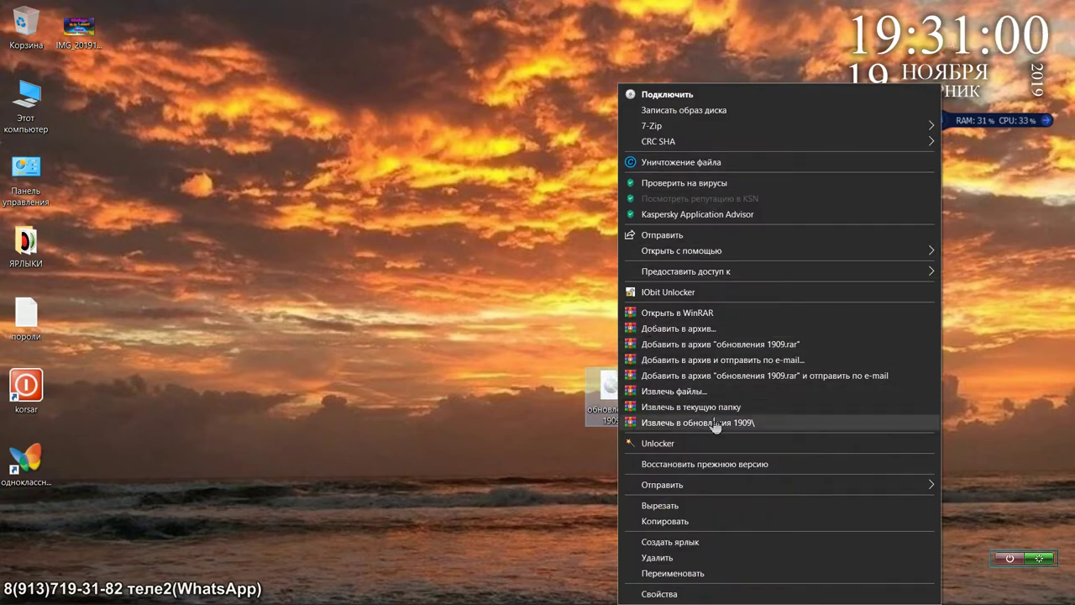
mouse_move(766, 254)
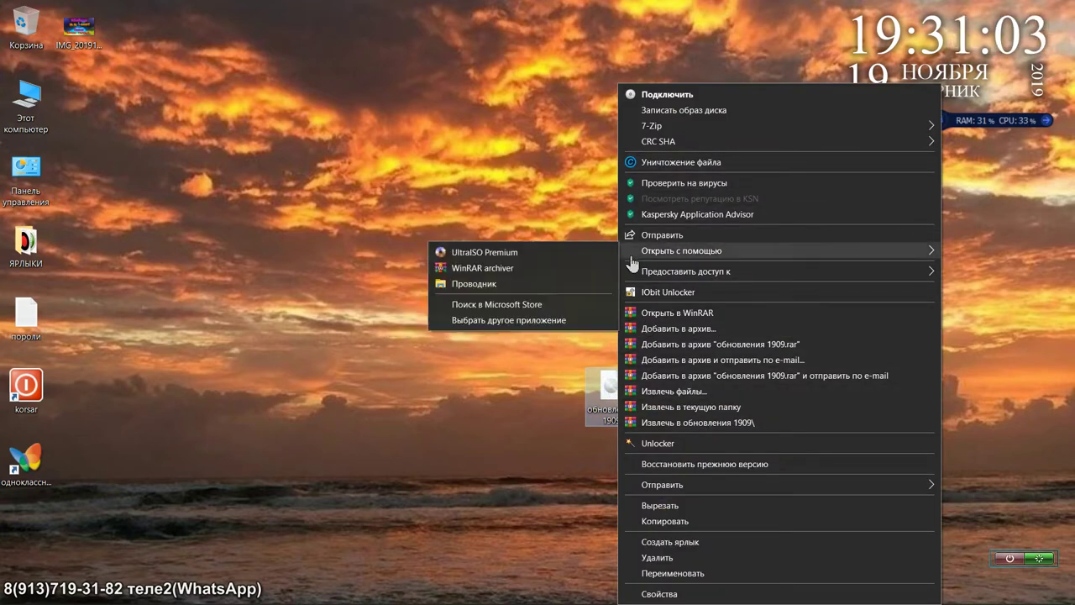
click(576, 283)
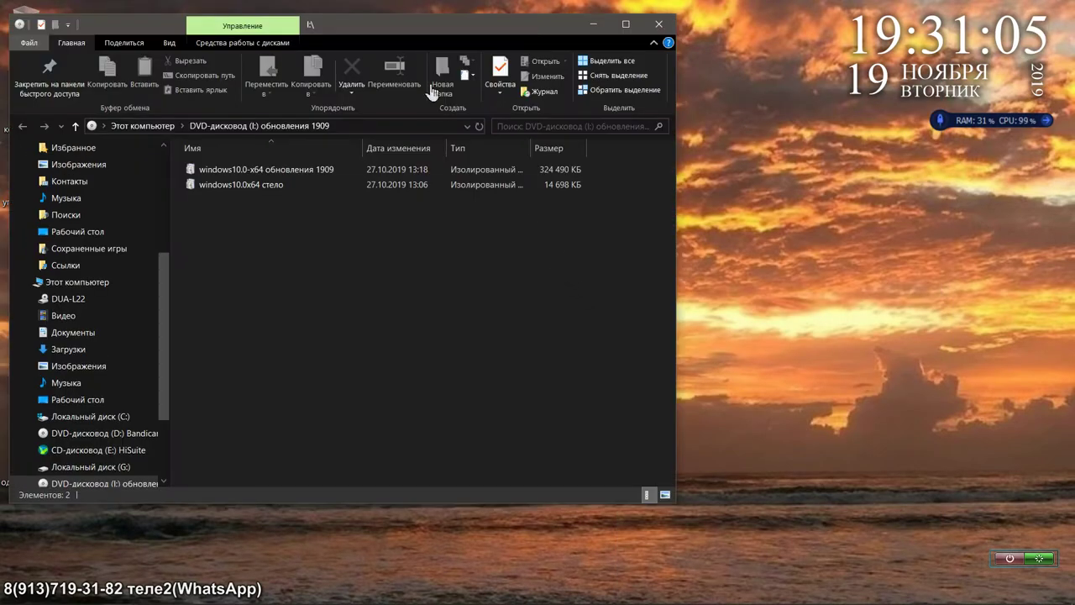
Move the mounted disc's window clear of the desktop icons and select both update packages in it
drag(391, 31, 633, 36)
drag(430, 239, 481, 178)
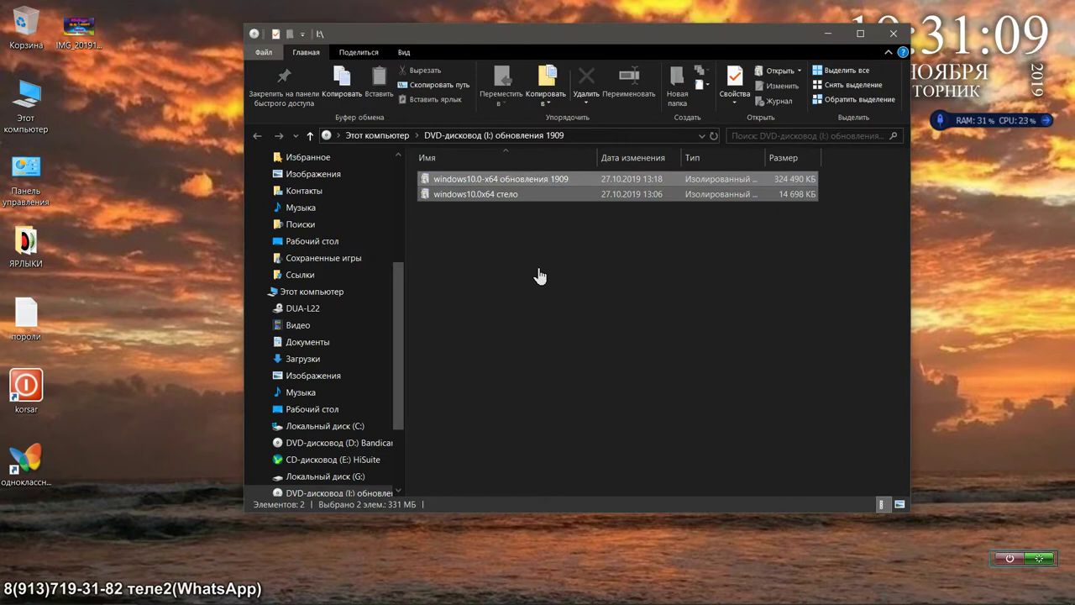
drag(540, 38, 685, 23)
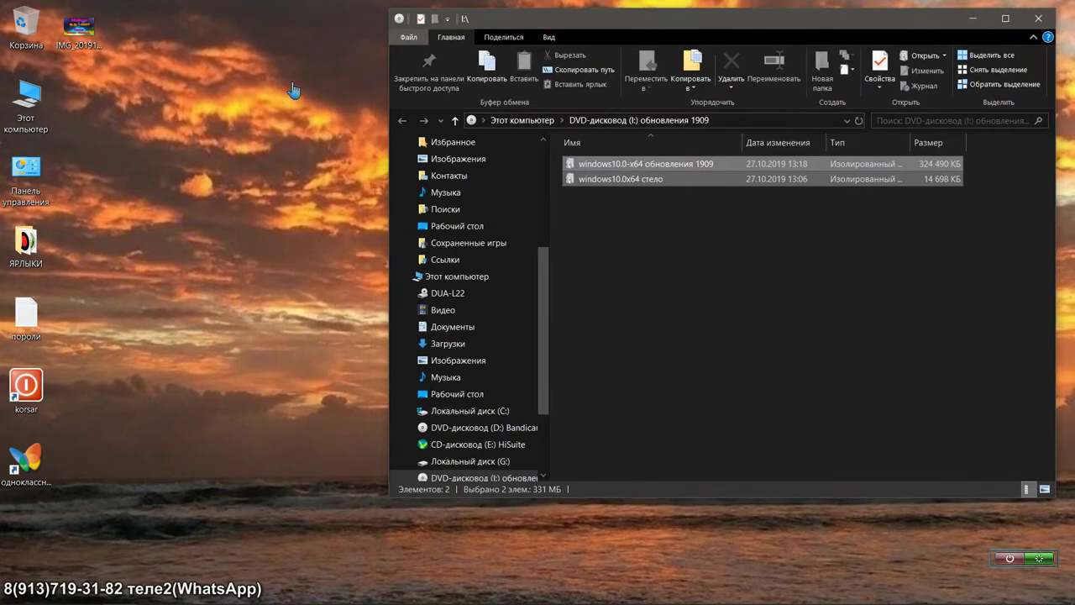
View the IMG_20191119_182751_обработано.jpg picture from the desktop full screen and exit the image viewer
click(87, 39)
double_click(87, 40)
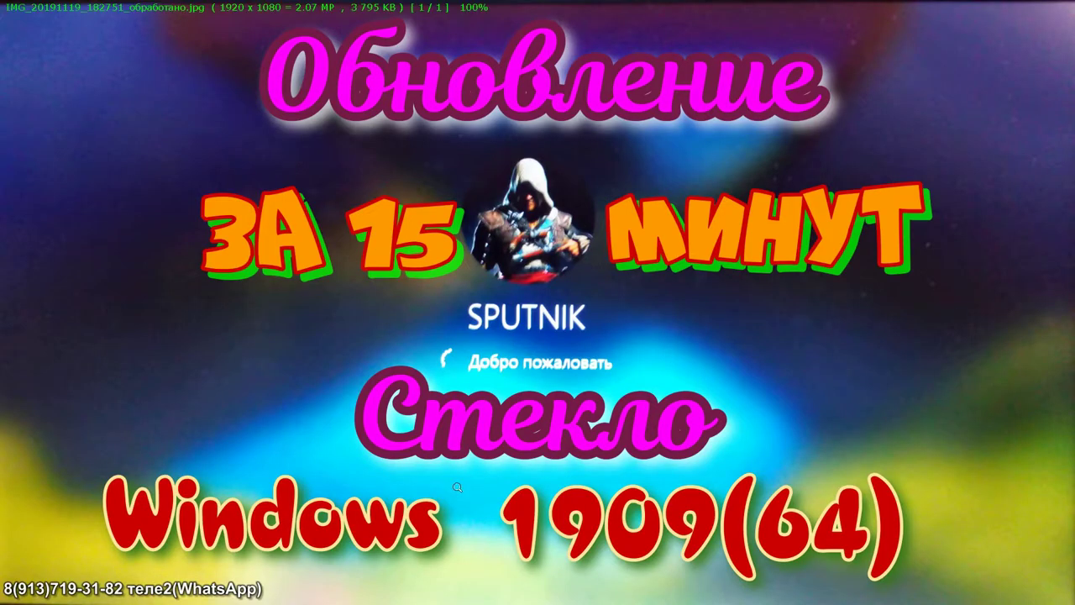
right_click(958, 259)
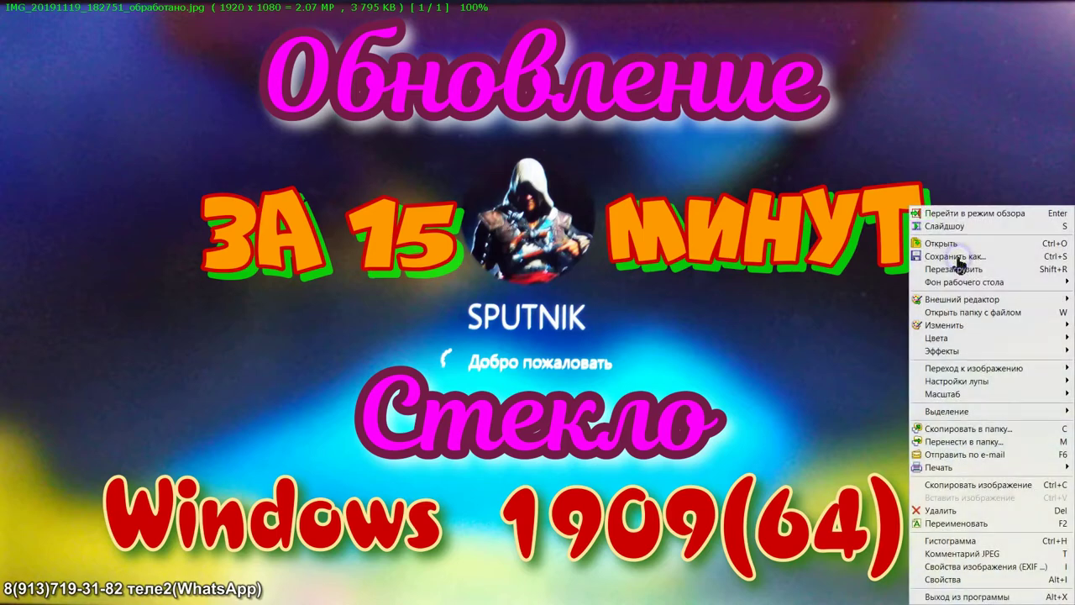
click(941, 596)
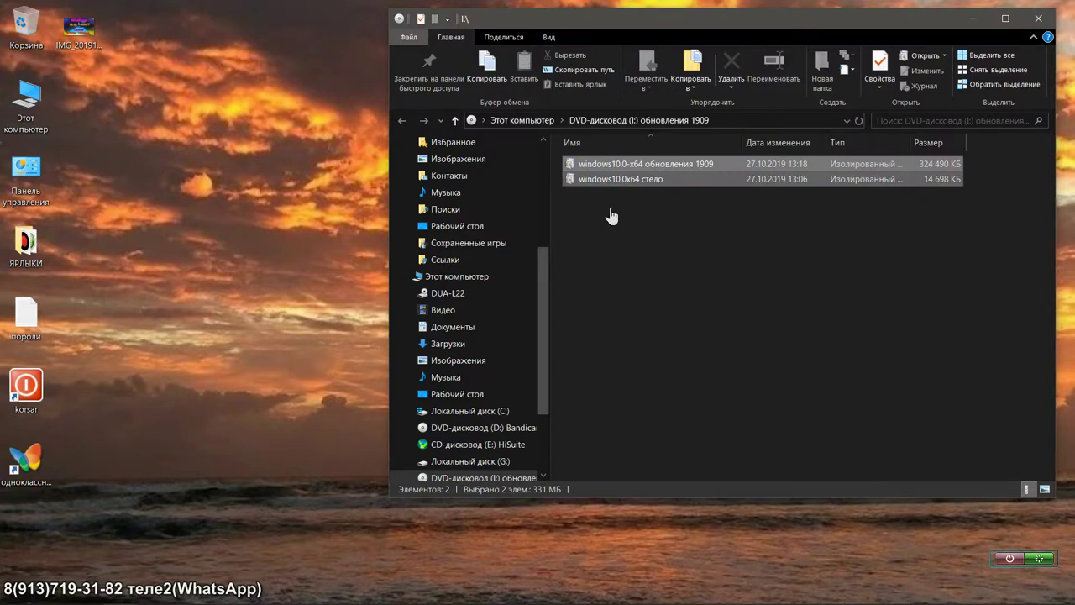
Copy both update packages from the mounted disc to the desktop and close the disc's window
click(616, 166)
drag(577, 165, 80, 38)
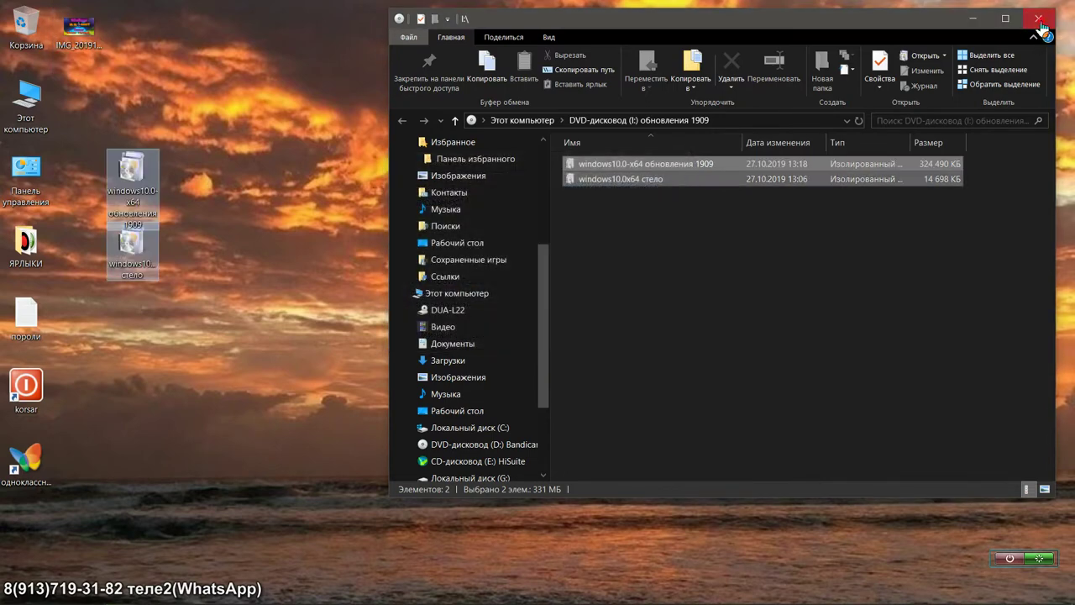
click(1039, 20)
Rearrange the two copied packages on the desktop, with the обновления 1909 package above the стело package
drag(126, 177, 165, 41)
click(187, 111)
drag(186, 111, 134, 257)
drag(183, 34, 130, 106)
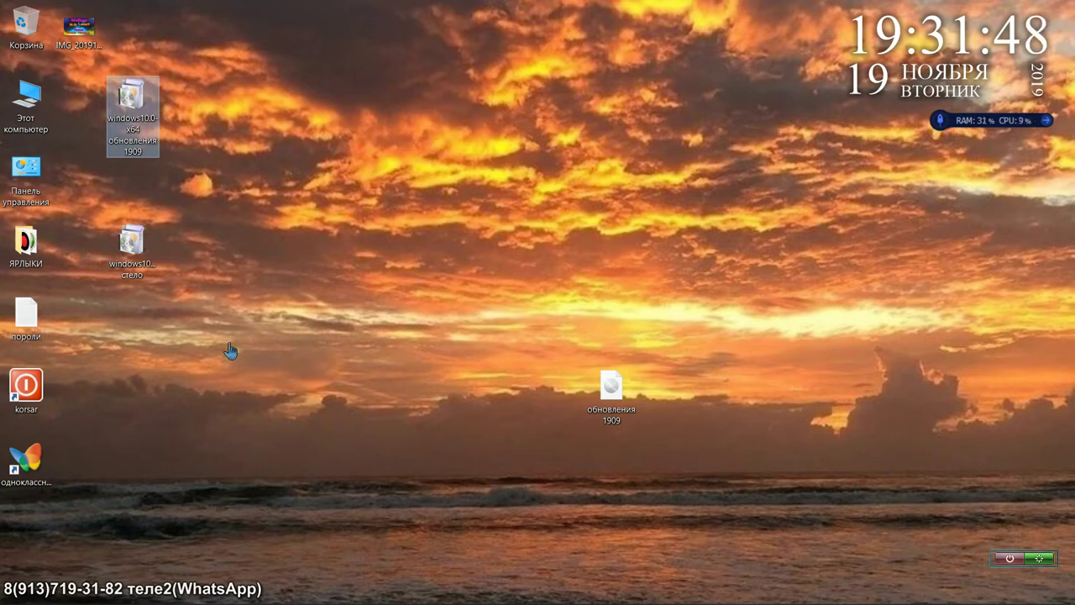
Try to install the windows10.0x64 стело update package
double_click(132, 241)
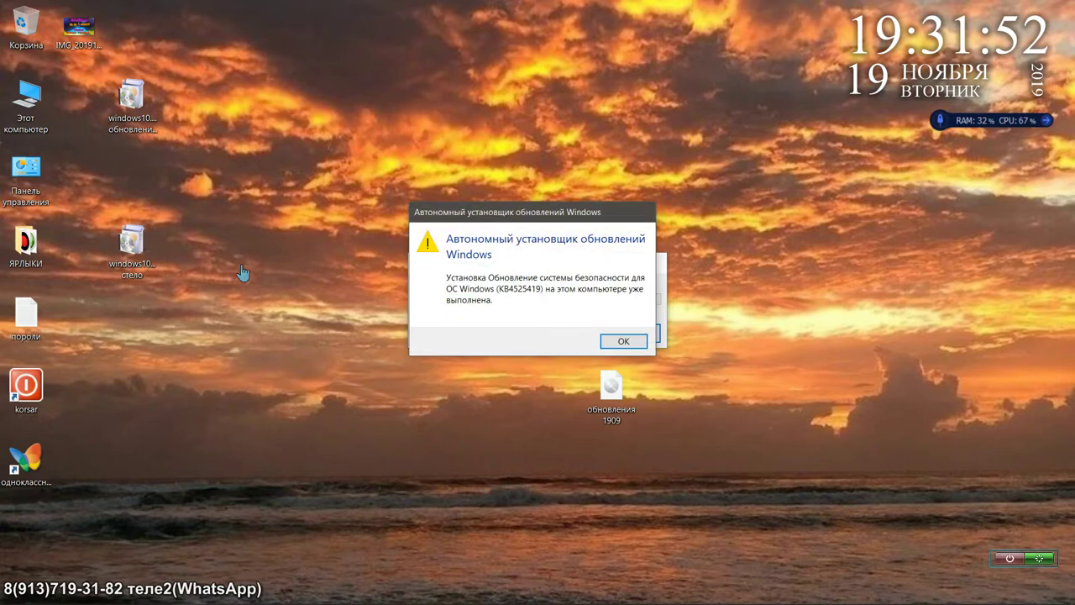
click(612, 342)
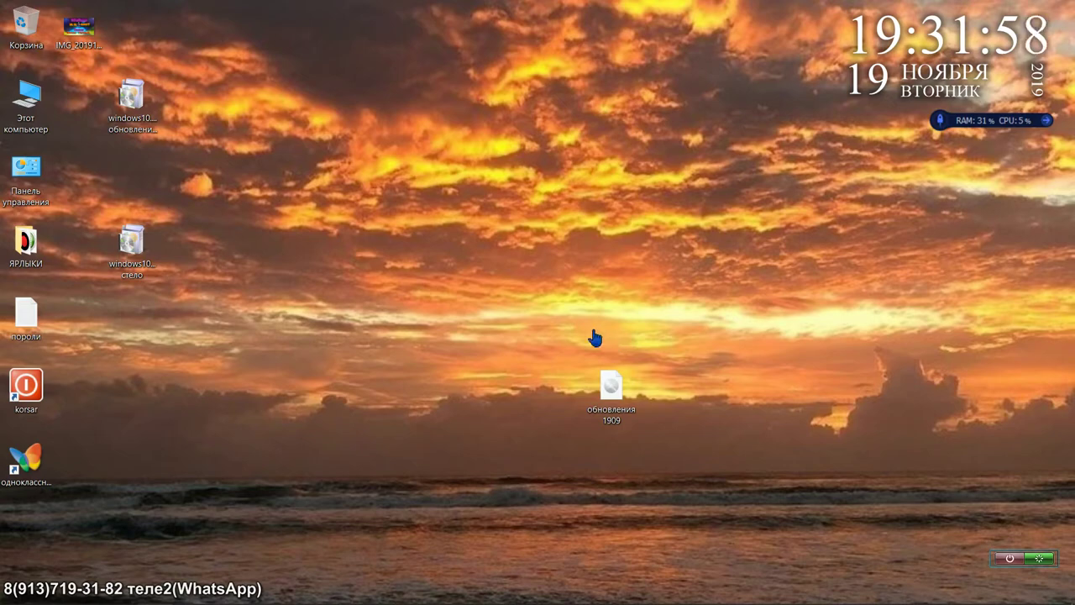
Check the properties of the windows10.0-x64 обновления 1909 package and close them
right_click(139, 110)
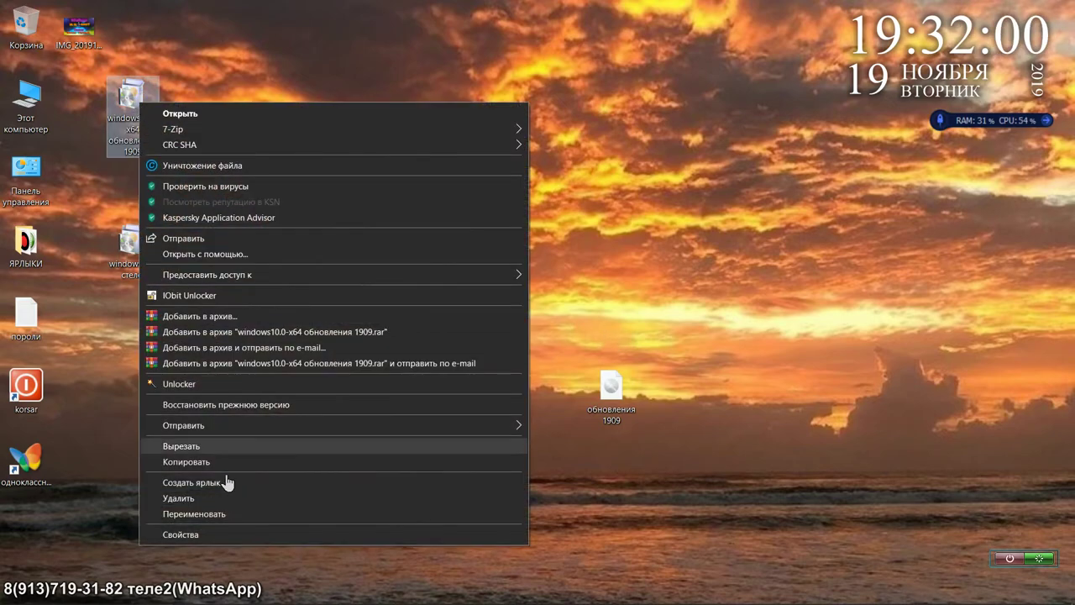
click(217, 534)
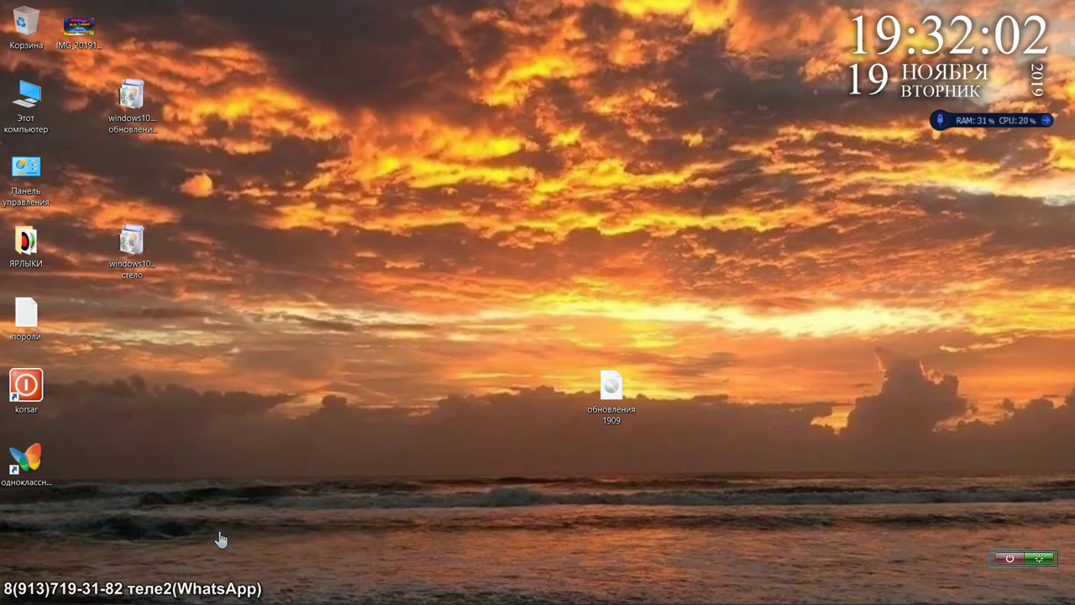
click(429, 116)
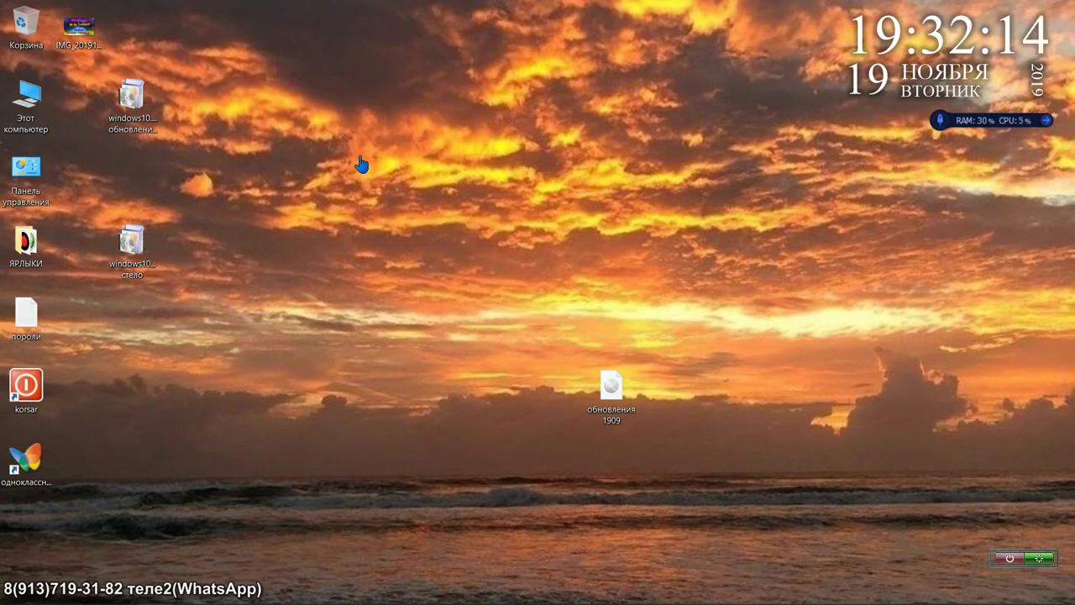
Start installing the windows10.0-x64 обновления 1909 package, moving the installer window higher on the desktop
double_click(127, 97)
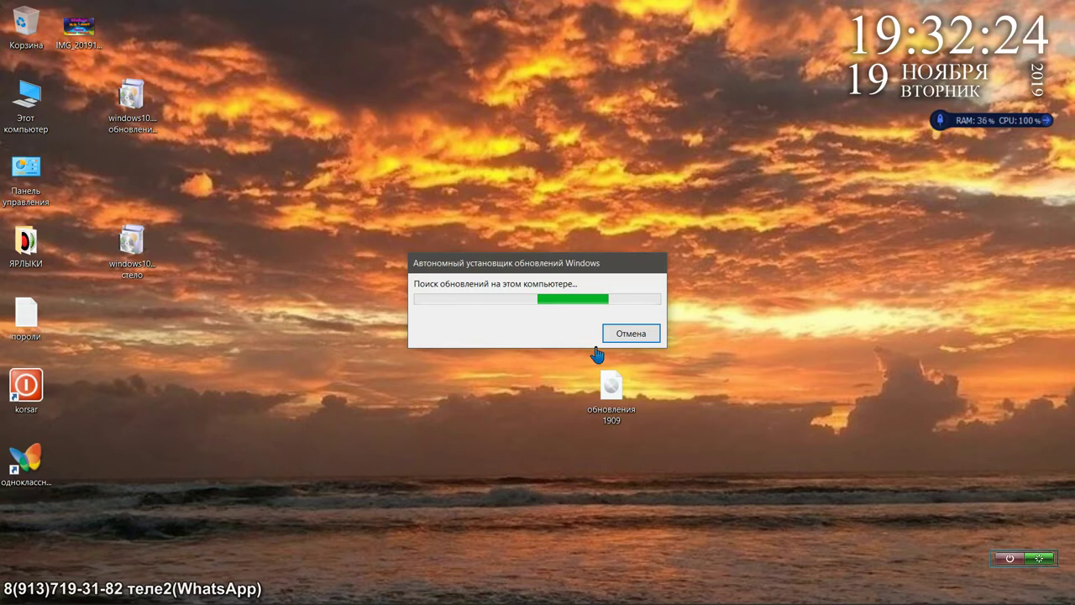
drag(538, 271, 453, 102)
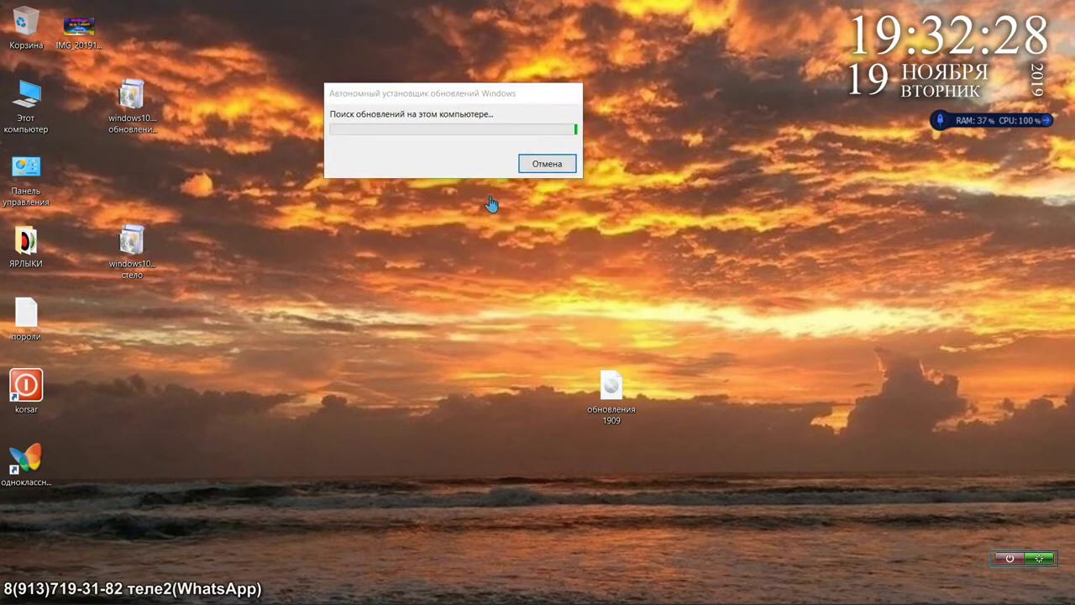
click(562, 351)
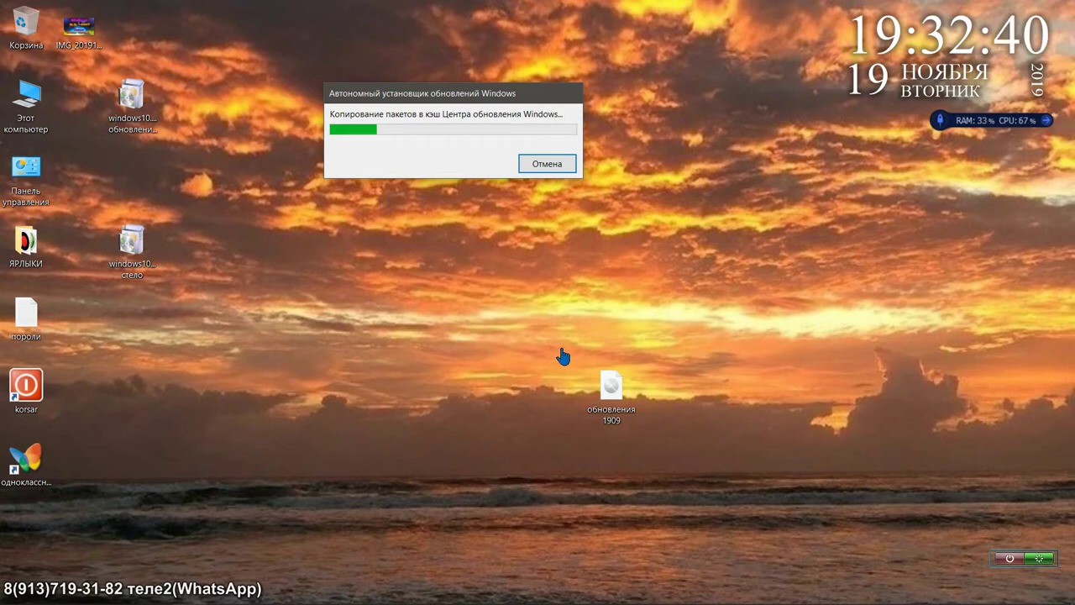
mouse_move(444, 601)
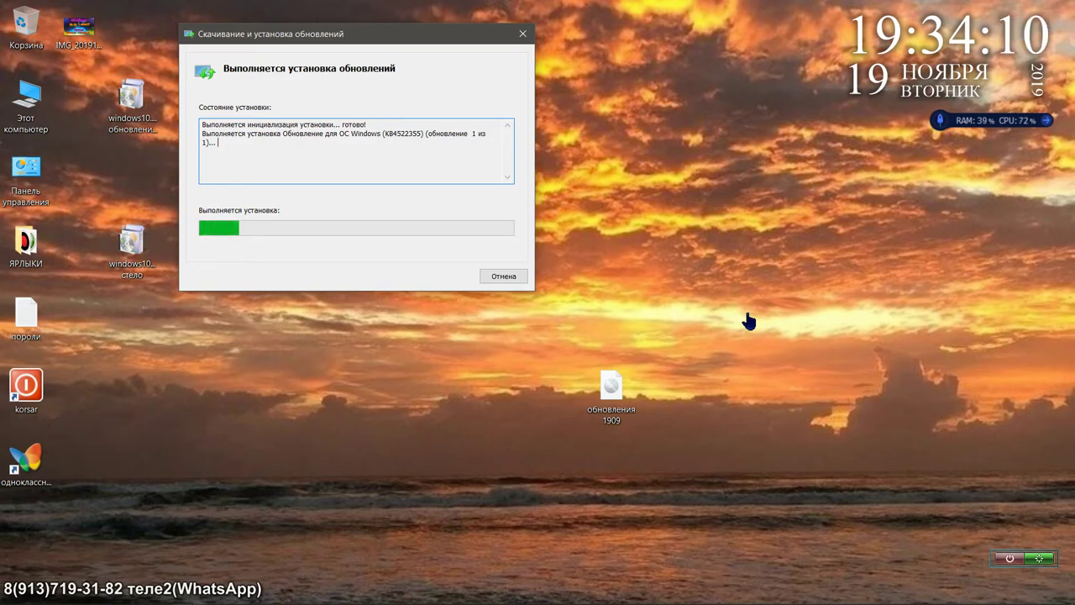
Open the Центр обновления Windows page in the Windows settings
mouse_move(799, 601)
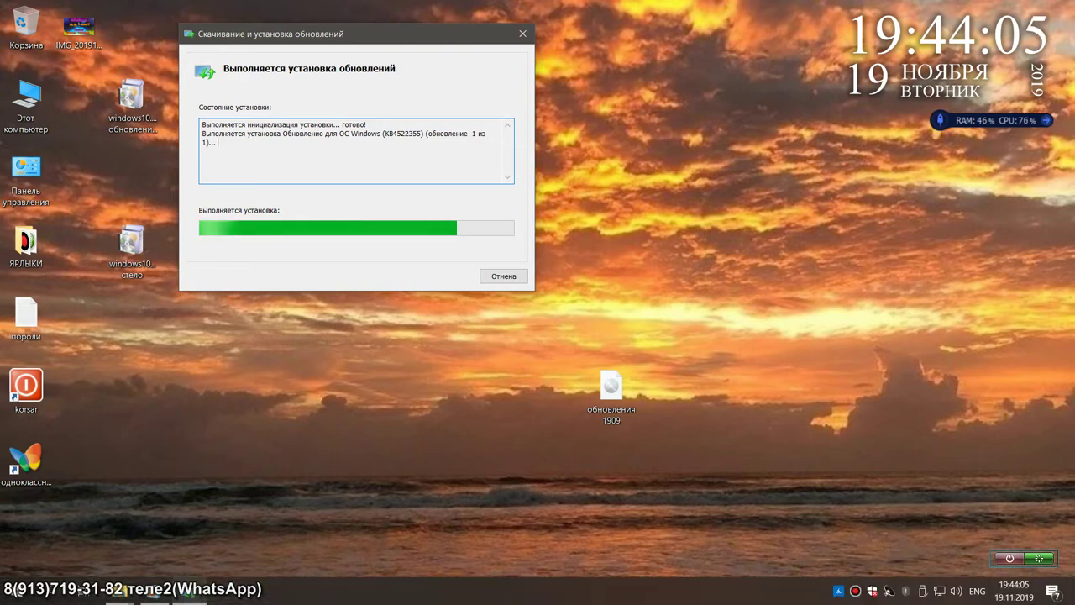
click(1050, 595)
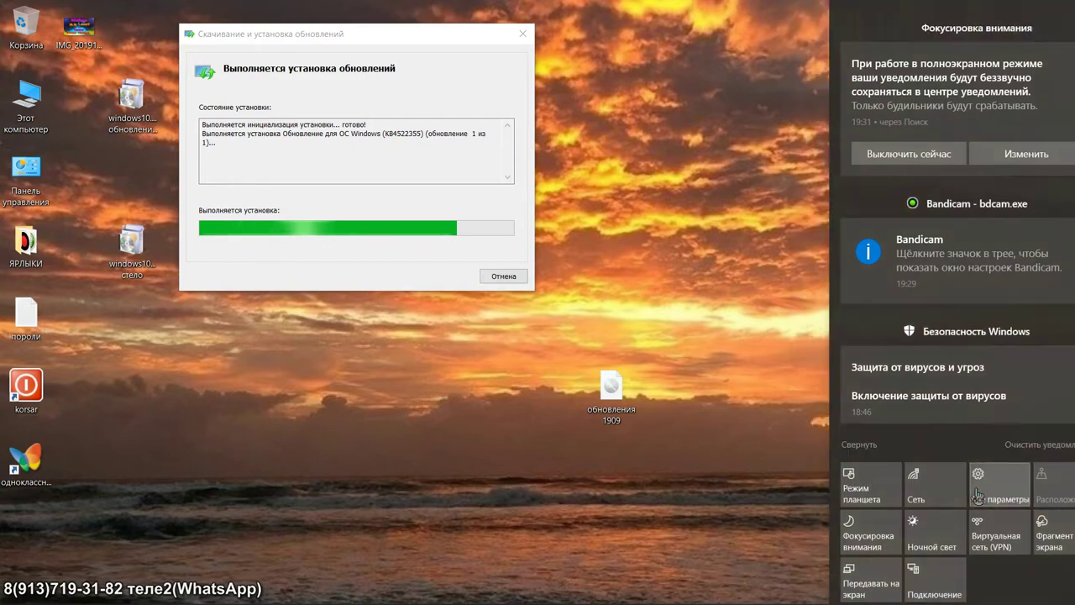
click(978, 495)
scroll(640, 478, down, 2)
click(293, 487)
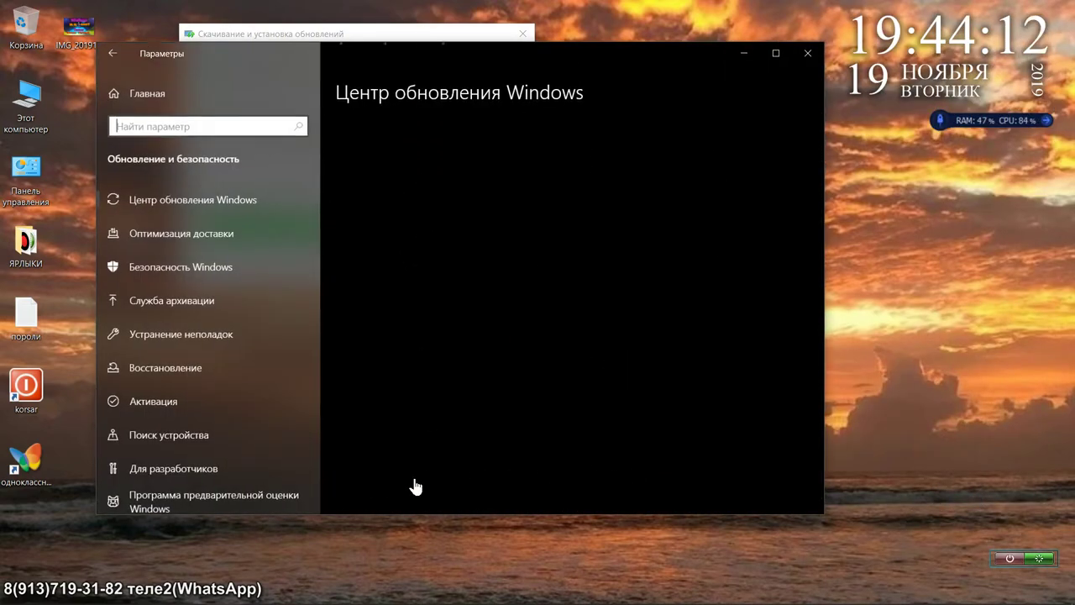
click(270, 210)
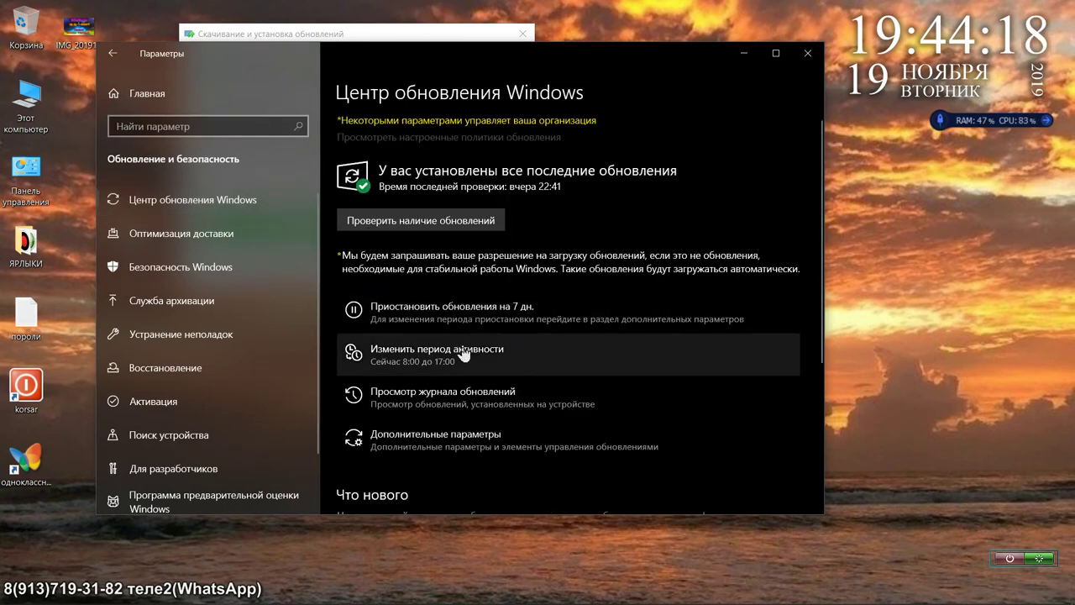
Open the update history and examine the entries under Исправления and Обновления драйверов
scroll(464, 354, down, 3)
click(461, 263)
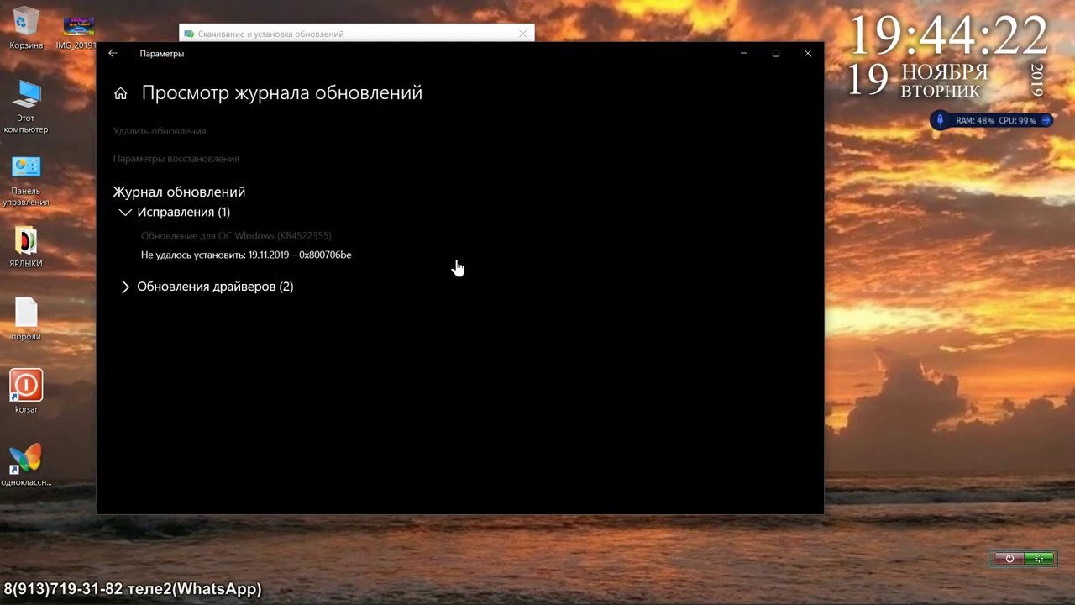
click(125, 289)
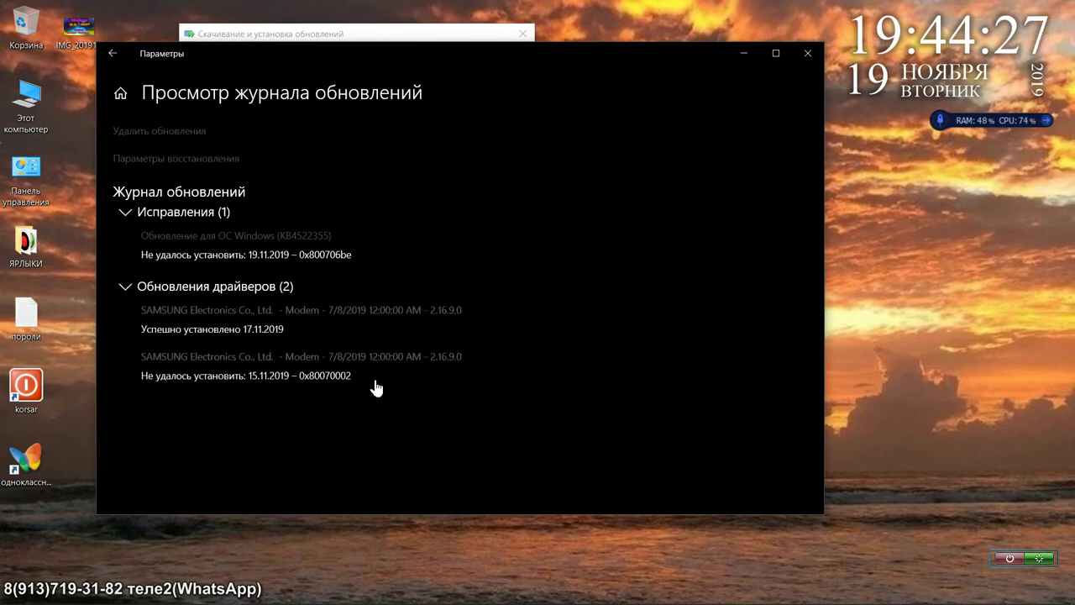
click(126, 289)
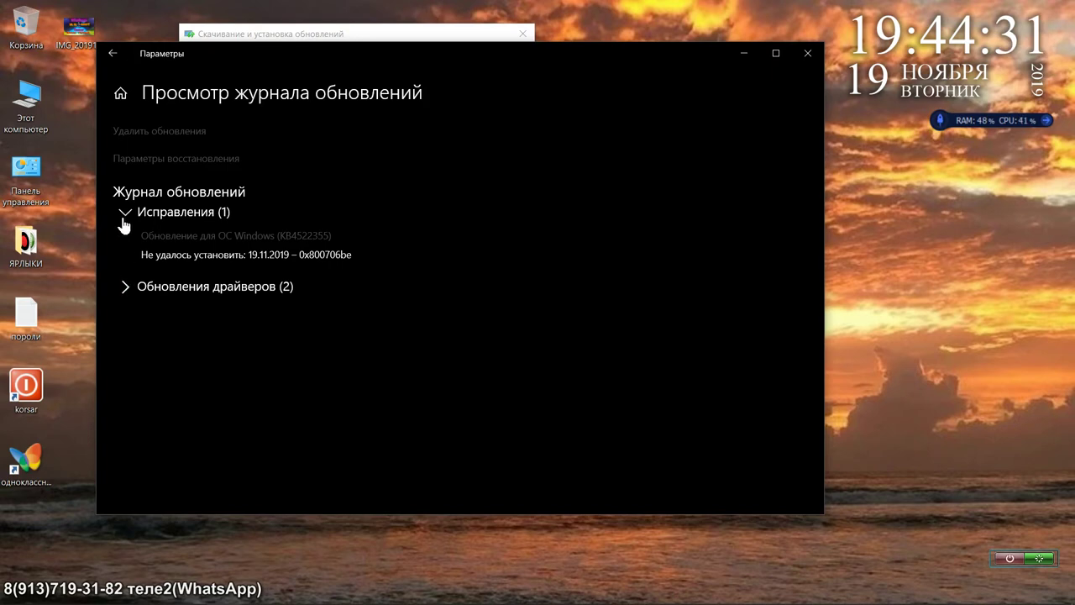
Return to the Центр обновления Windows page, look through the section list and close the settings
click(115, 55)
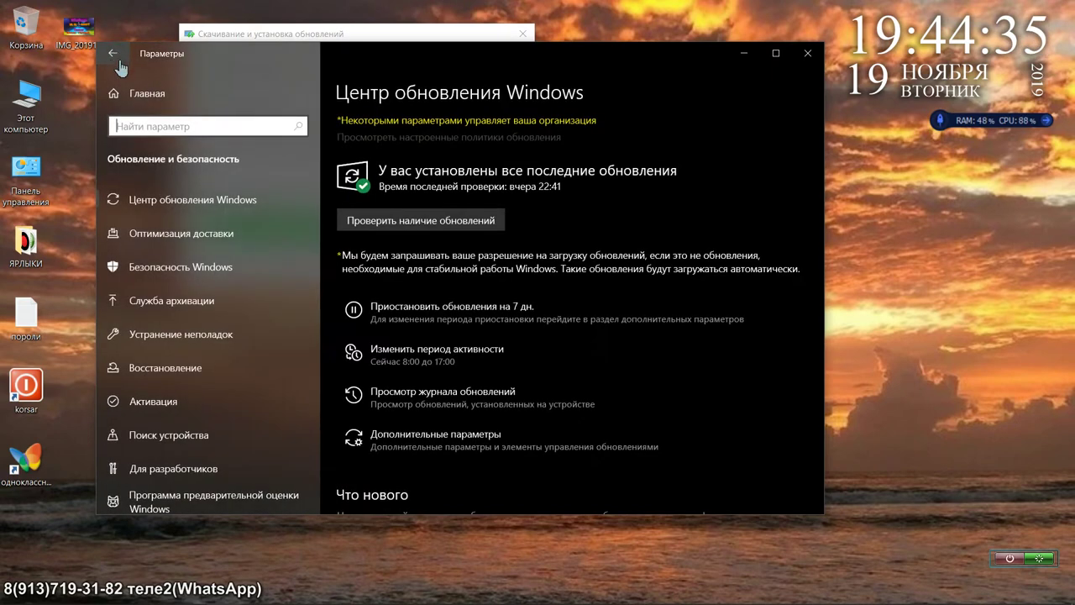
scroll(262, 277, down, 2)
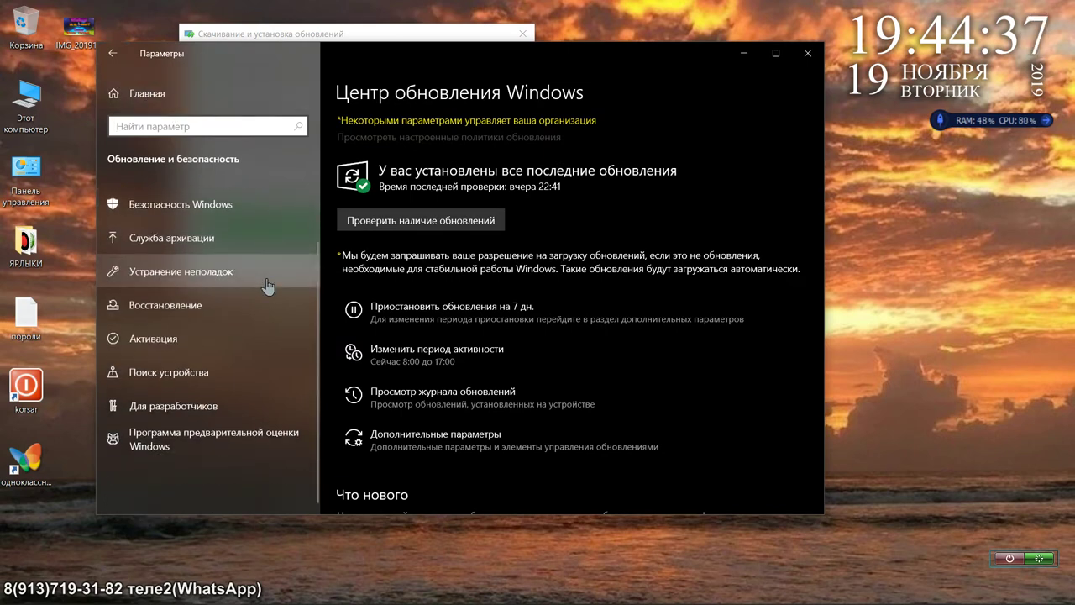
scroll(492, 288, down, 3)
scroll(473, 288, up, 3)
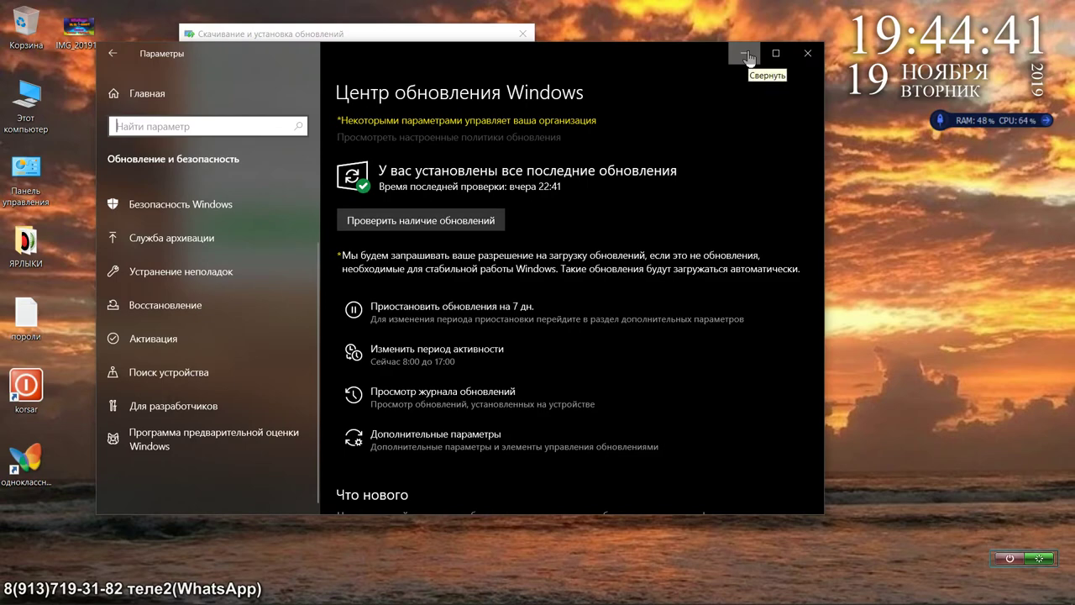
click(803, 55)
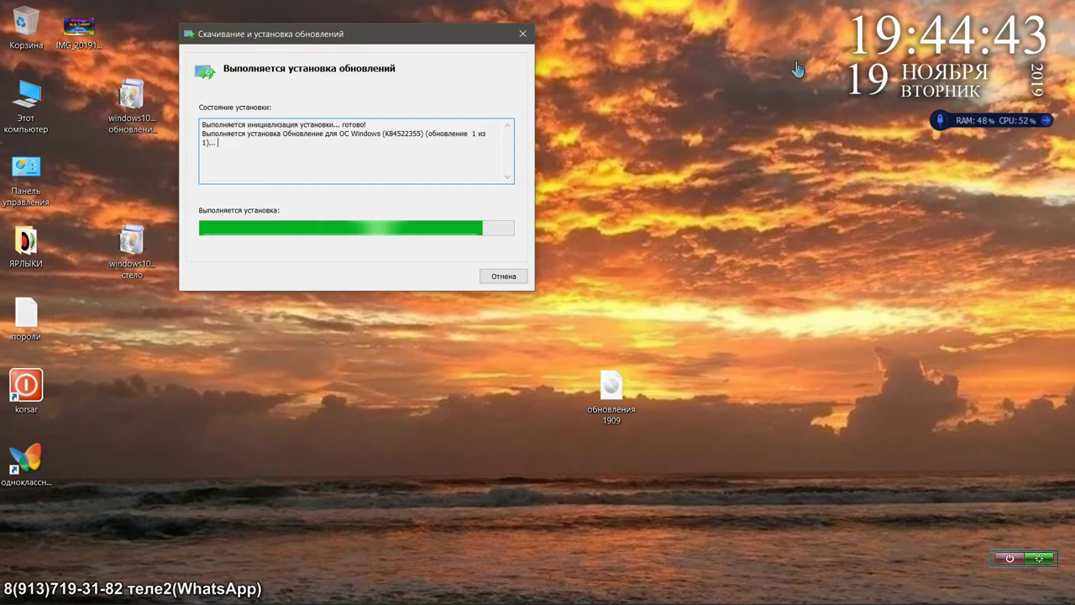